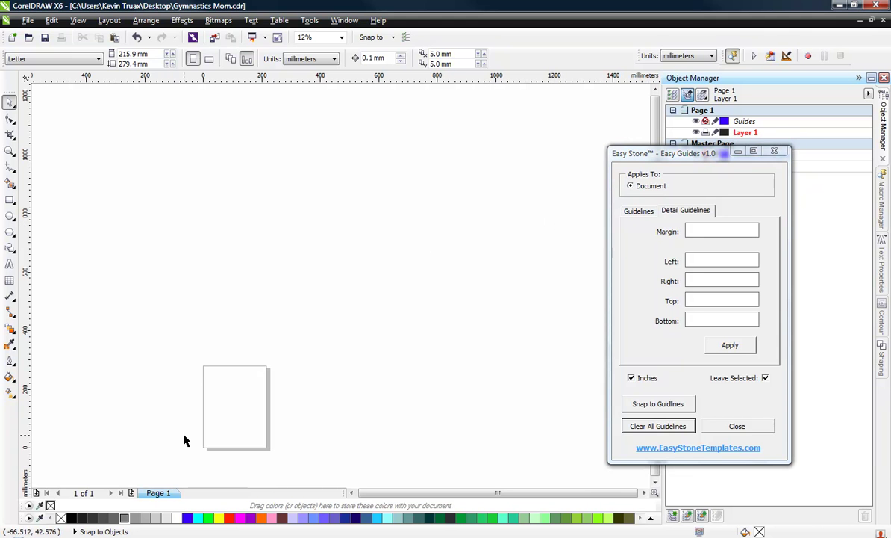
Add document guidelines at a .25-inch margin inside all four page edges
{"action": "scroll", "coordinate": [207, 443], "scroll_direction": "up", "scroll_amount": 2}
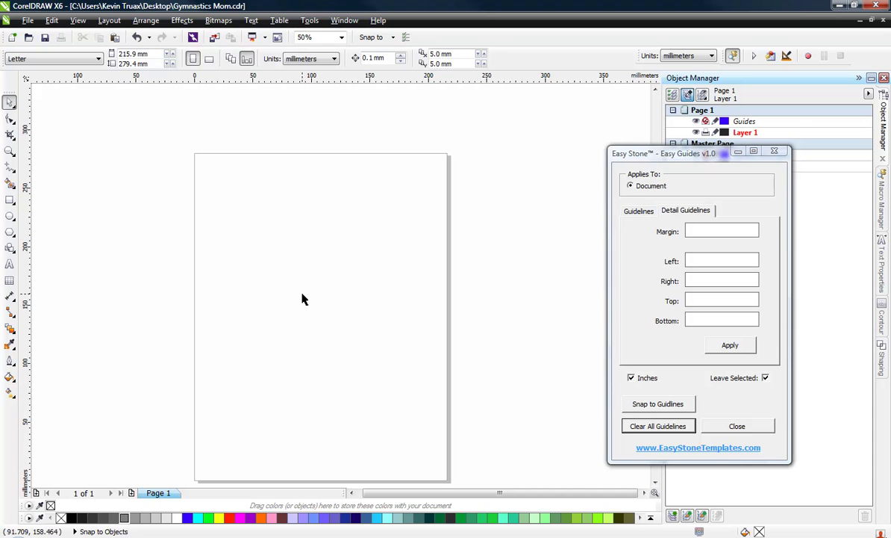
{"action": "scroll", "coordinate": [302, 306], "scroll_direction": "down", "scroll_amount": 1}
{"action": "scroll", "coordinate": [295, 329], "scroll_direction": "up", "scroll_amount": 1}
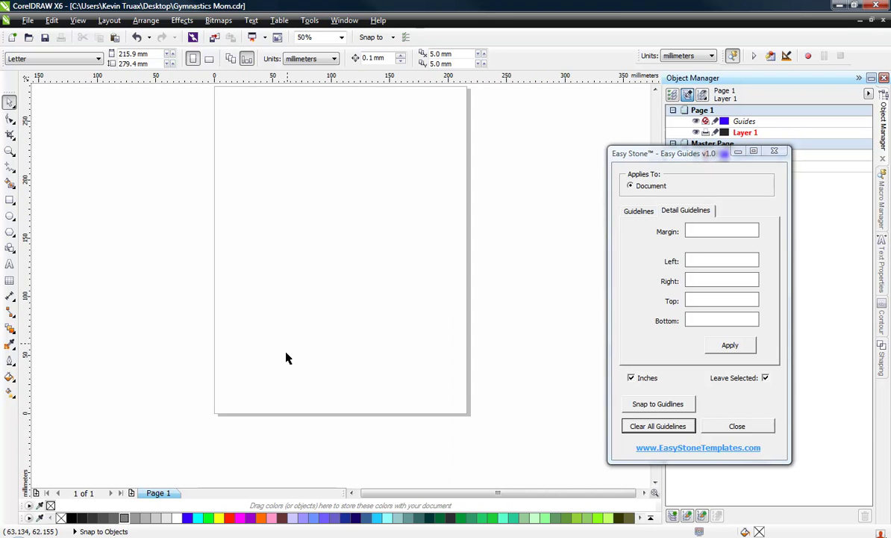
{"action": "scroll", "coordinate": [291, 335], "scroll_direction": "down", "scroll_amount": 1}
{"action": "scroll", "coordinate": [298, 311], "scroll_direction": "up", "scroll_amount": 1}
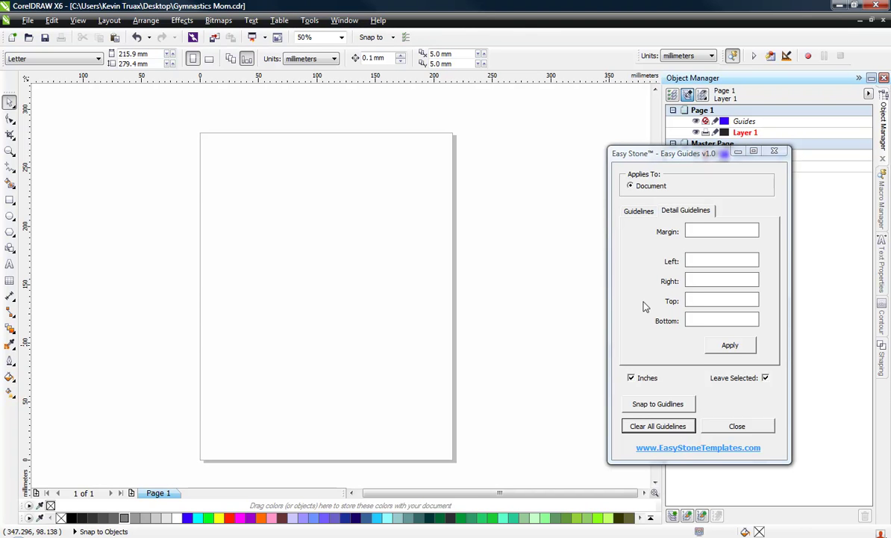
{"action": "left_click", "coordinate": [695, 232]}
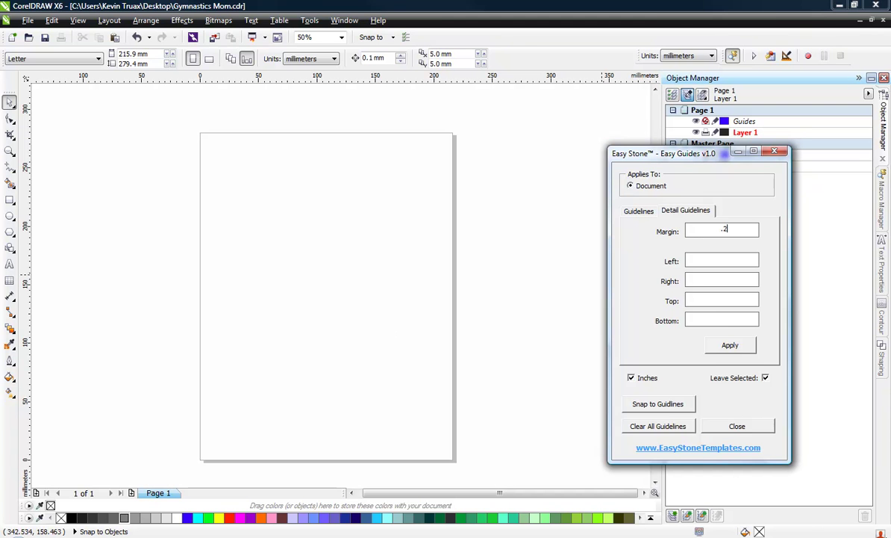
{"action": "left_click", "coordinate": [713, 345]}
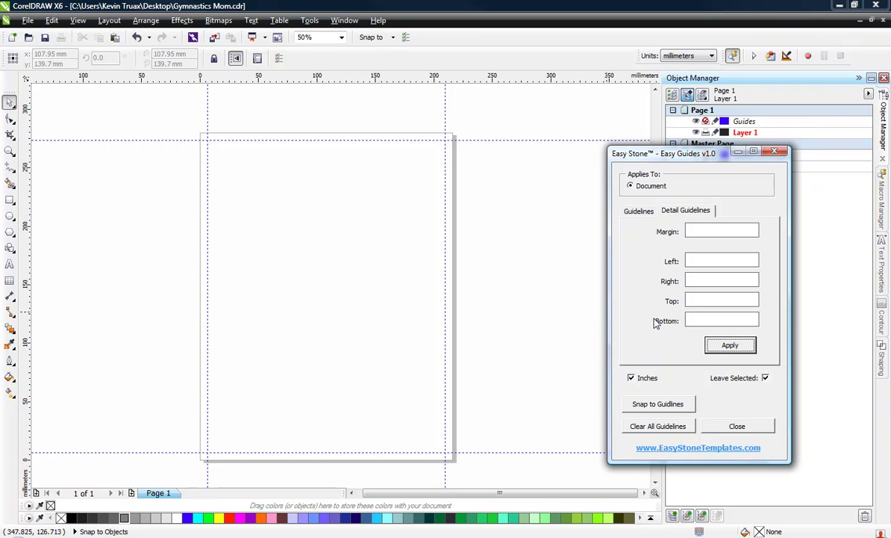
Turn off the Inches option, add document guidelines at a margin of 100 mm, and clear all guidelines
{"action": "left_click", "coordinate": [632, 378]}
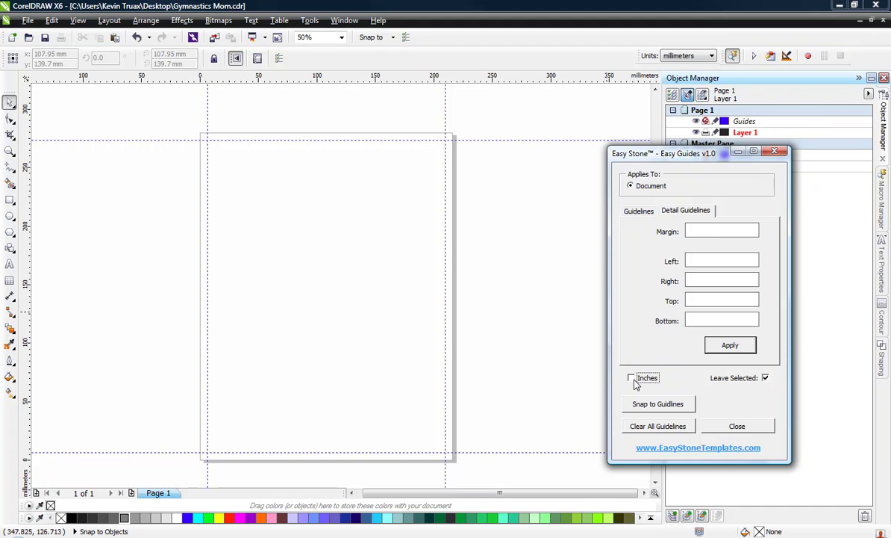
{"action": "left_click", "coordinate": [715, 233]}
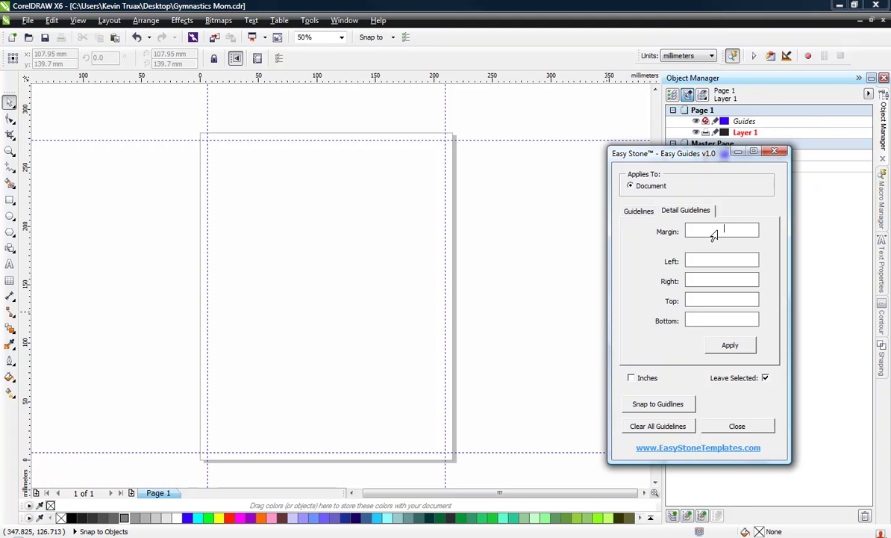
{"action": "type", "text": "100"}
{"action": "left_click", "coordinate": [718, 346]}
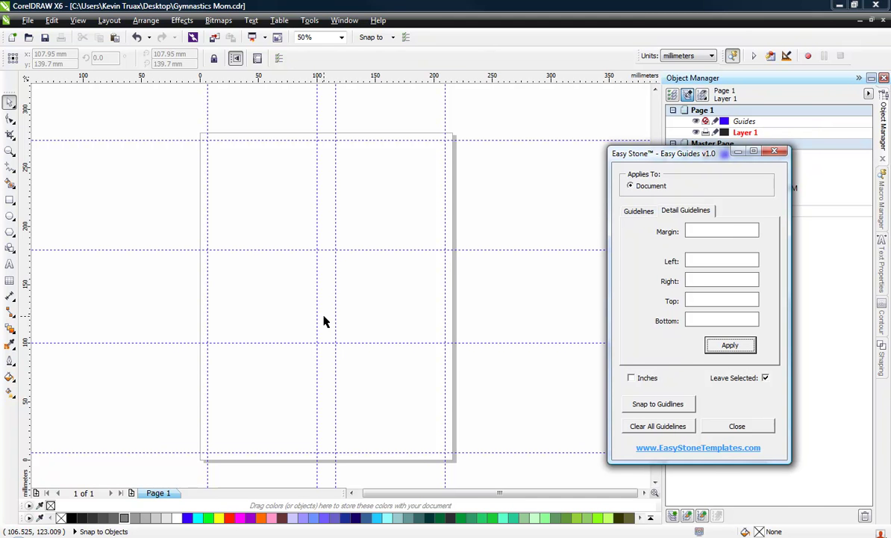
{"action": "left_click", "coordinate": [671, 428]}
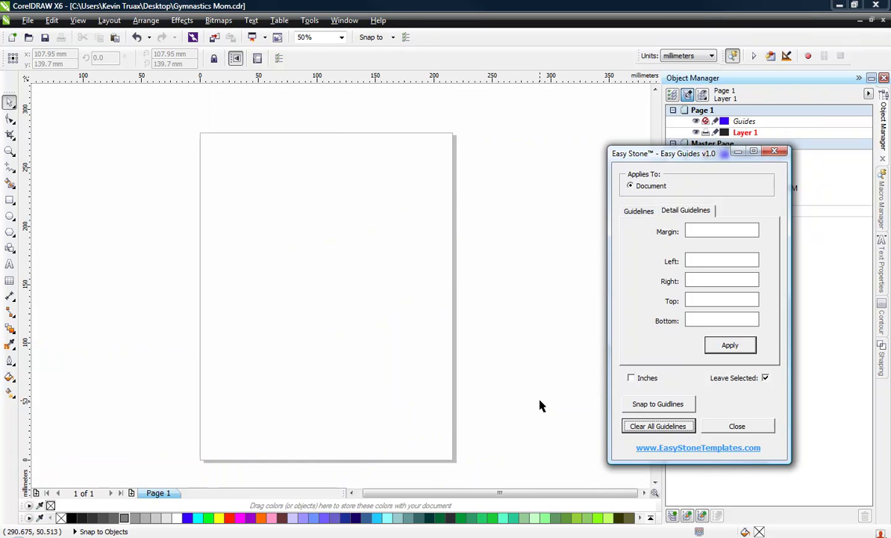
Turn on snapping to guidelines
{"action": "left_click", "coordinate": [637, 407]}
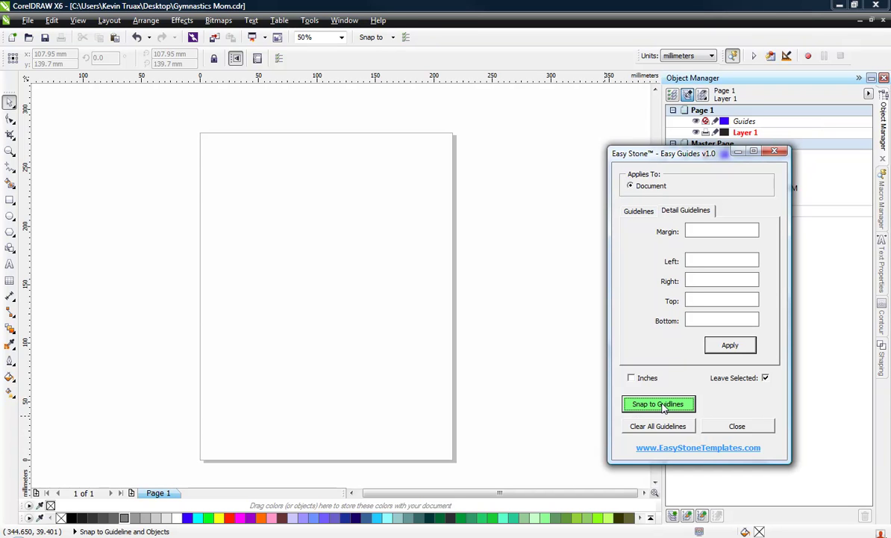
{"action": "left_click", "coordinate": [663, 405]}
{"action": "left_click", "coordinate": [663, 406]}
Using inches, add guidelines at margins of .25,1 plus one about 50 mm above the page's bottom edge, and clear all guidelines
{"action": "left_click", "coordinate": [691, 234]}
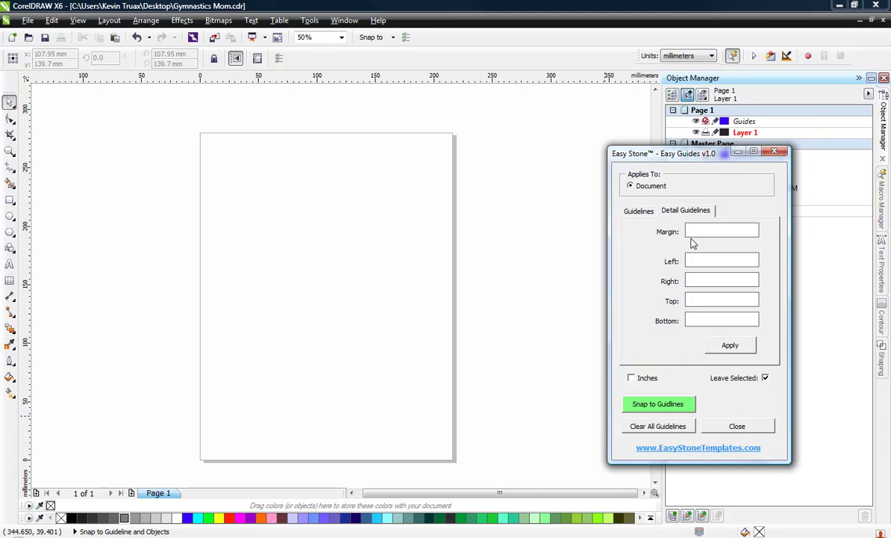
{"action": "left_click", "coordinate": [633, 378]}
{"action": "type", "text": ".25,1"}
{"action": "left_click", "coordinate": [692, 321]}
{"action": "left_click", "coordinate": [724, 345]}
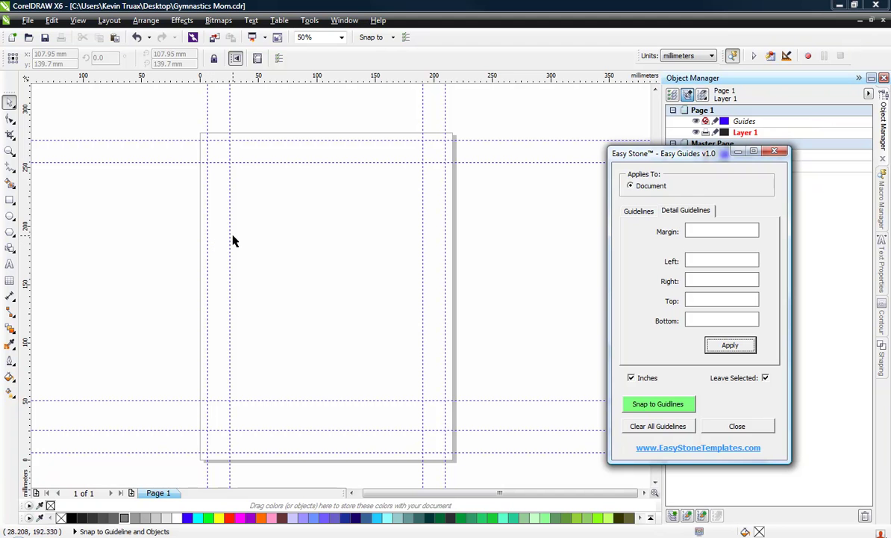
{"action": "left_click", "coordinate": [676, 432]}
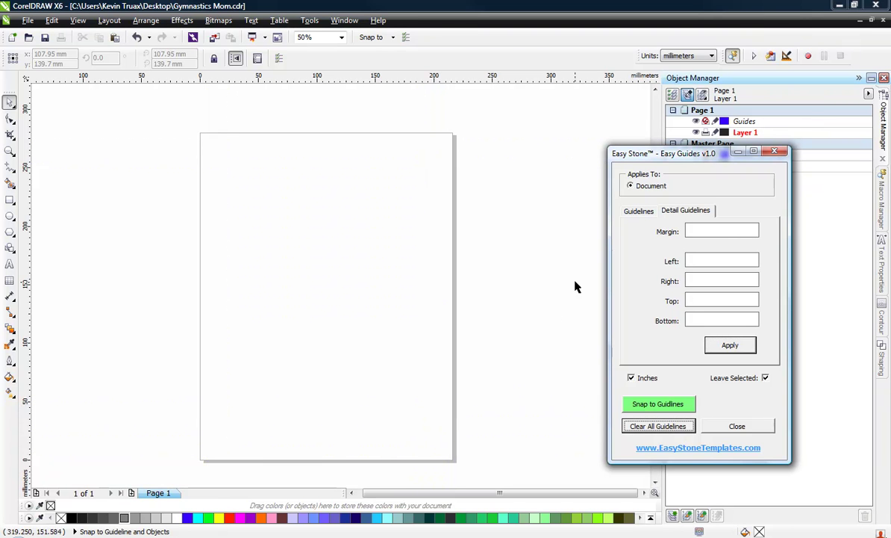
Show the basic guideline options and draw a square about 74 mm wide just above the page's middle
{"action": "left_click", "coordinate": [636, 210]}
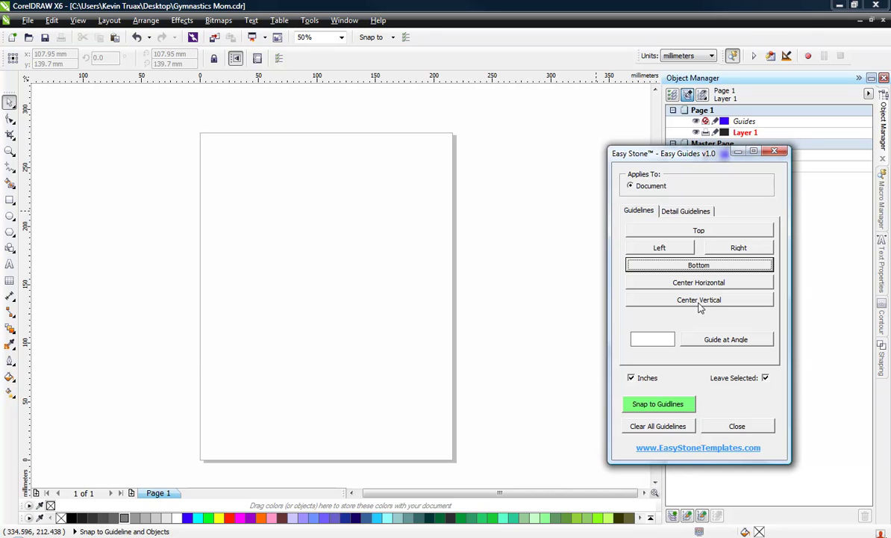
{"action": "left_click", "coordinate": [10, 199]}
{"action": "left_click_drag", "start_coordinate": [293, 226], "coordinate": [379, 312]}
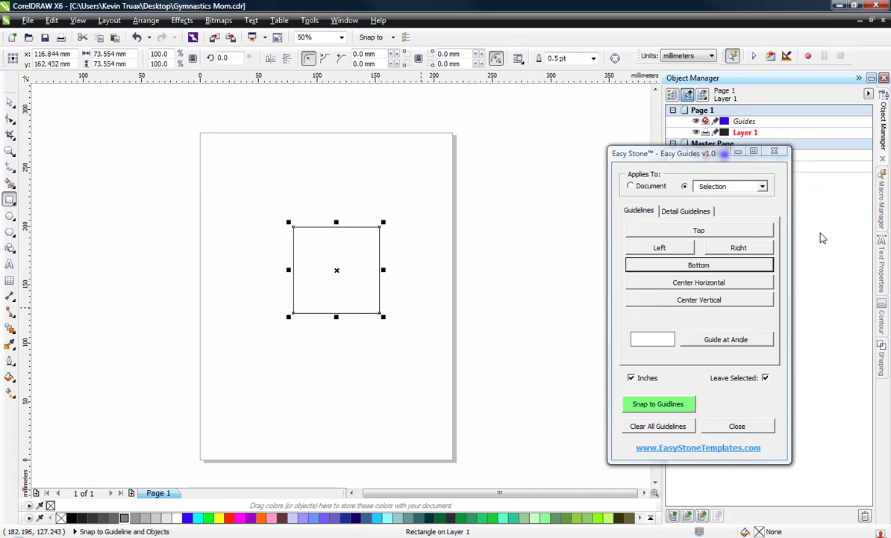
Add guidelines along the selected square's four edges and through its horizontal and vertical centres, and clear all guidelines
{"action": "left_click", "coordinate": [698, 230]}
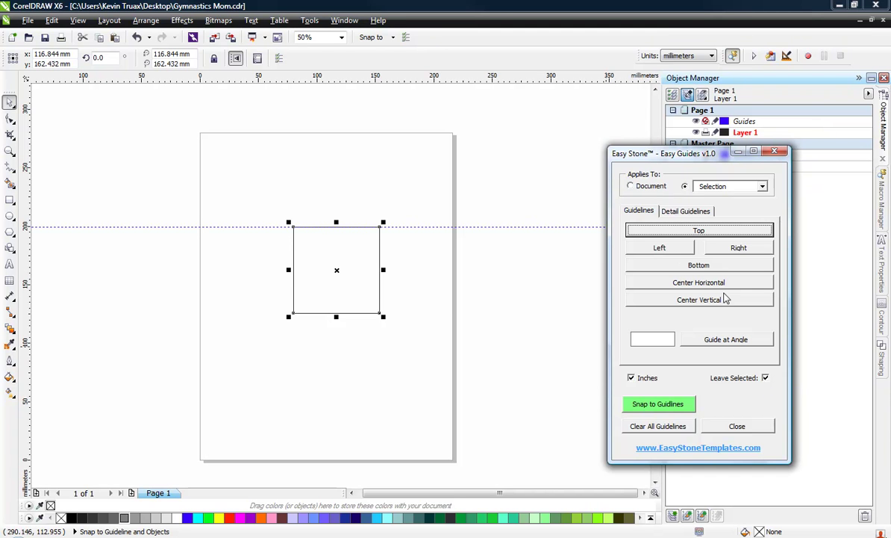
{"action": "left_click", "coordinate": [674, 265]}
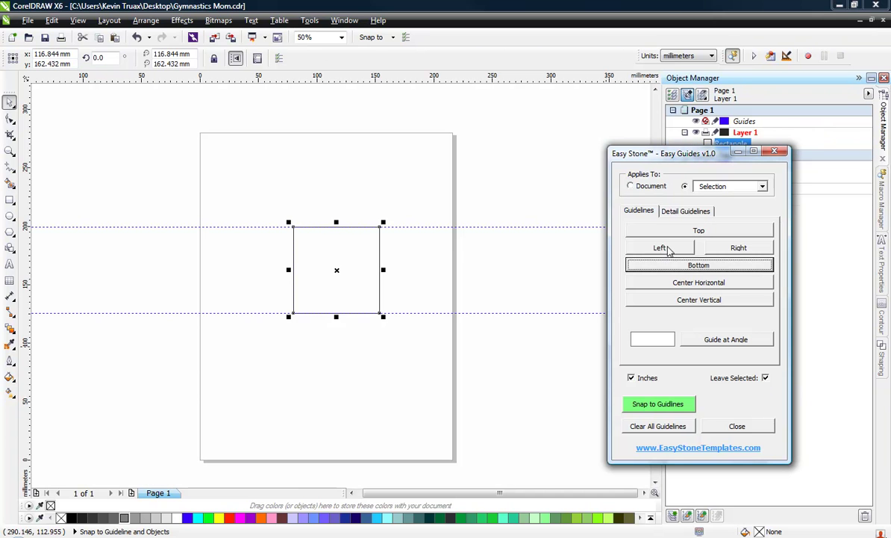
{"action": "left_click", "coordinate": [667, 250]}
{"action": "left_click", "coordinate": [713, 249]}
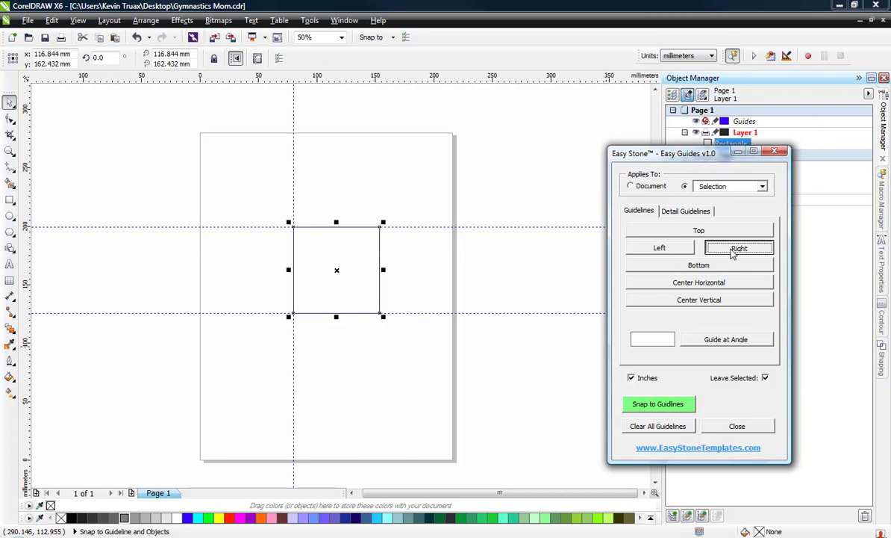
{"action": "left_click", "coordinate": [714, 287]}
{"action": "left_click", "coordinate": [646, 300]}
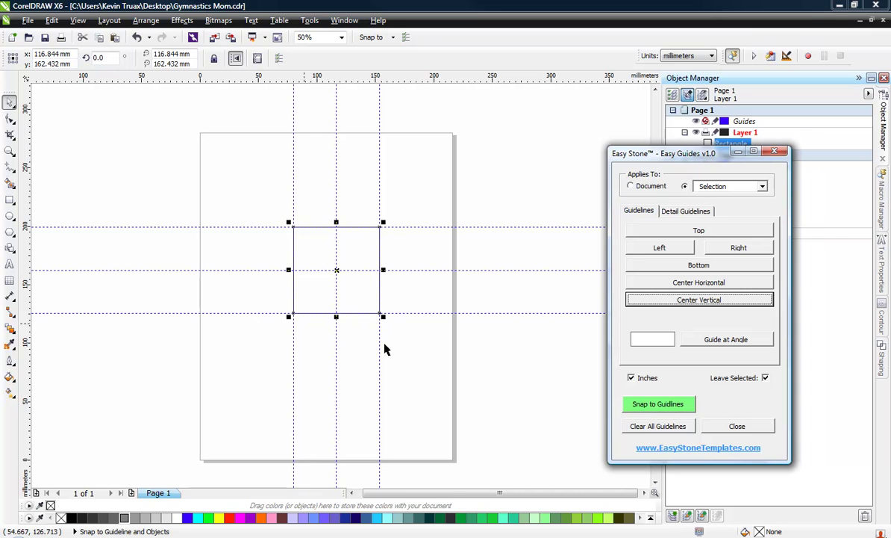
{"action": "left_click", "coordinate": [637, 425]}
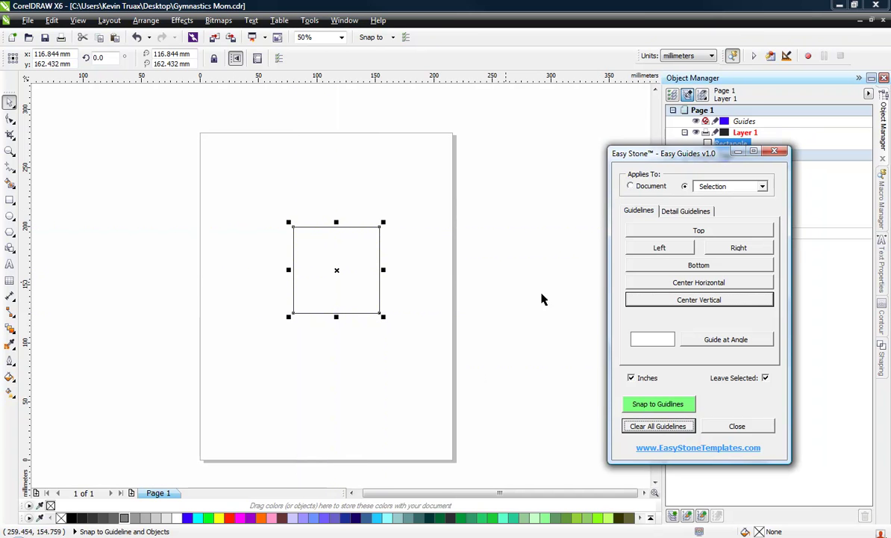
Add horizontal and vertical centre guidelines through the selected square and clear them, doing this twice
{"action": "left_click", "coordinate": [694, 284]}
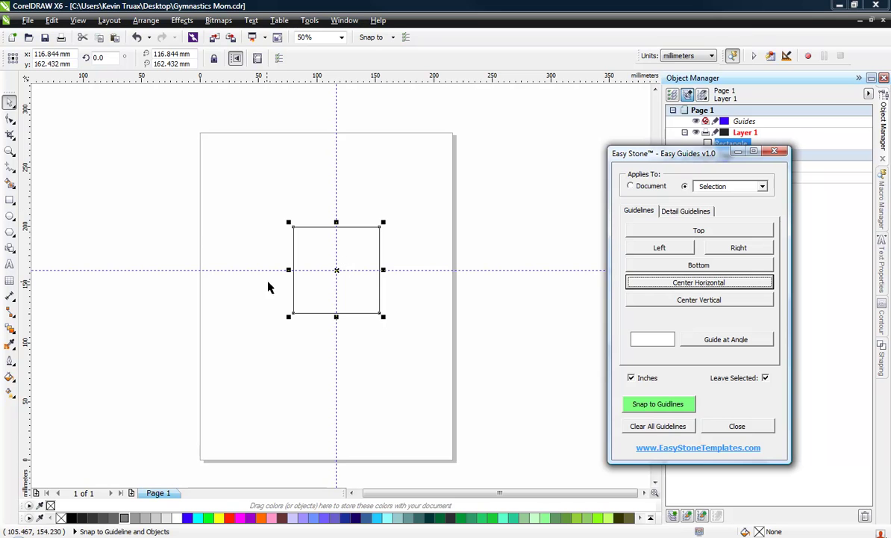
{"action": "left_click", "coordinate": [639, 426]}
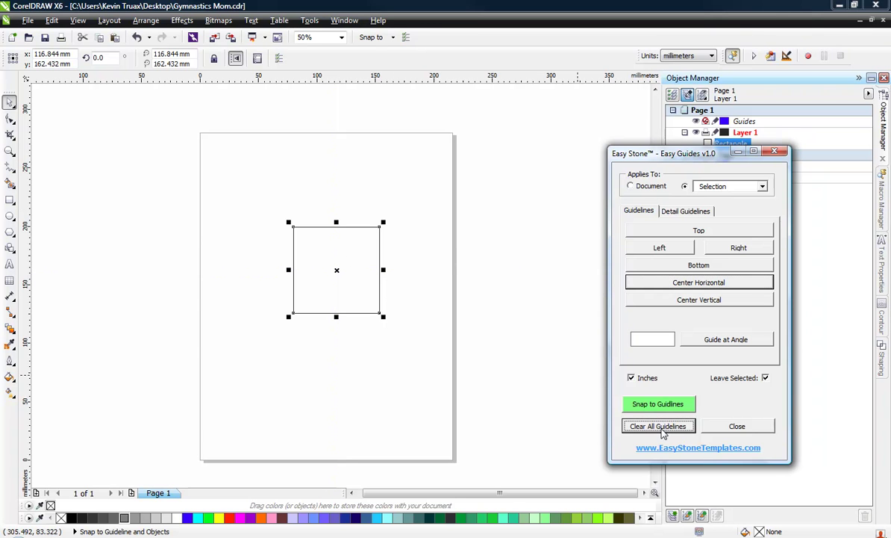
{"action": "left_click", "coordinate": [719, 300]}
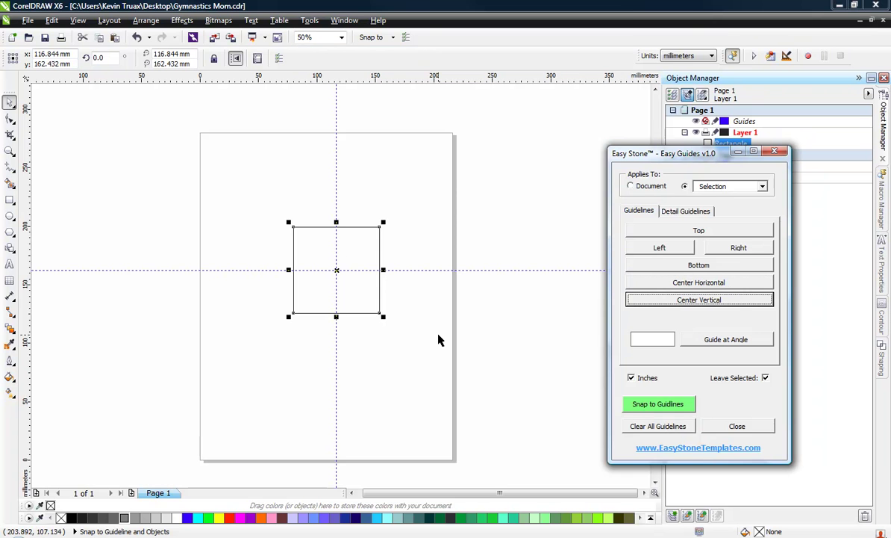
{"action": "left_click", "coordinate": [641, 425]}
Compare the guideline target choices with the square selected and with nothing selected
{"action": "left_click", "coordinate": [392, 305]}
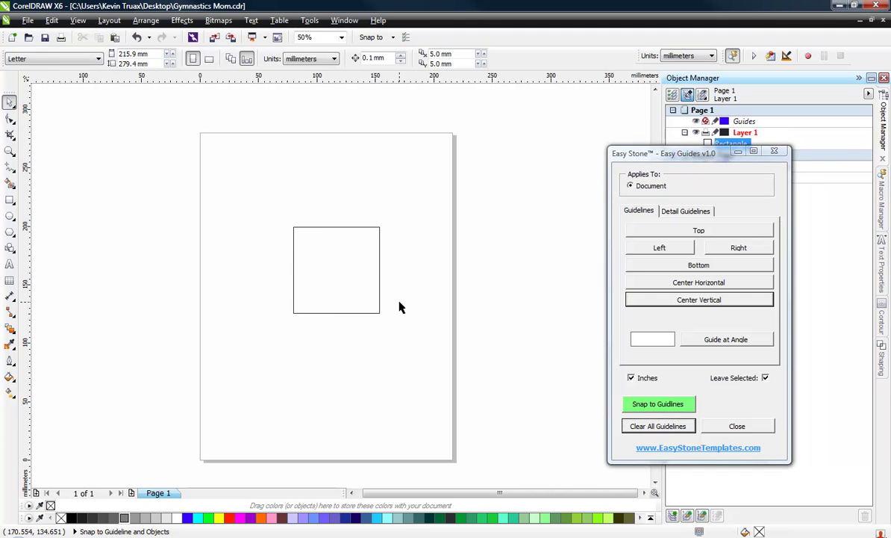
{"action": "left_click", "coordinate": [344, 282]}
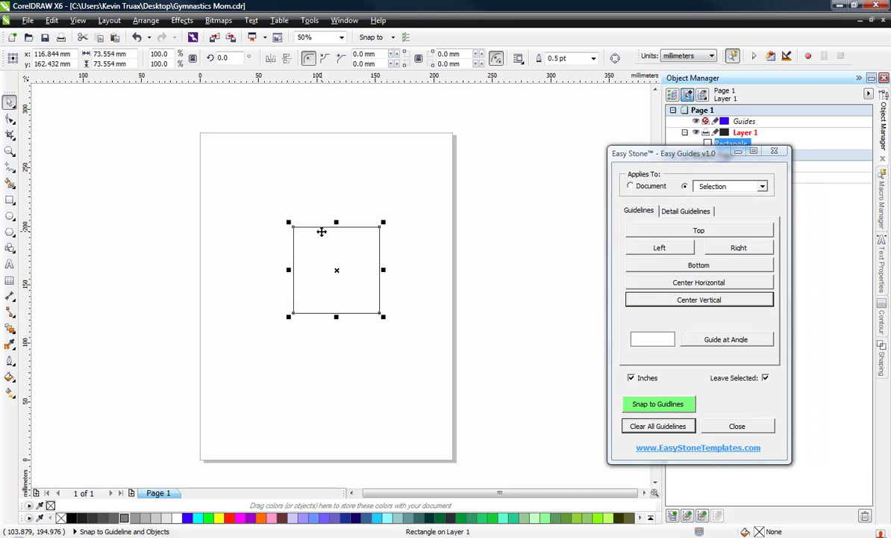
{"action": "left_click", "coordinate": [419, 280]}
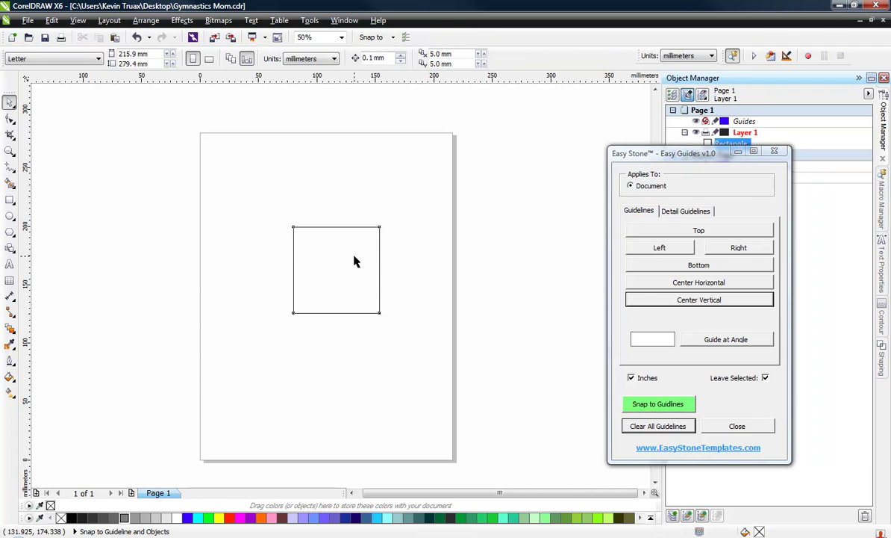
Move the square to the page's upper left and place a copy of it in the page's lower right
{"action": "left_click_drag", "start_coordinate": [354, 261], "coordinate": [284, 209]}
{"action": "left_click_drag", "start_coordinate": [316, 279], "coordinate": [432, 371]}
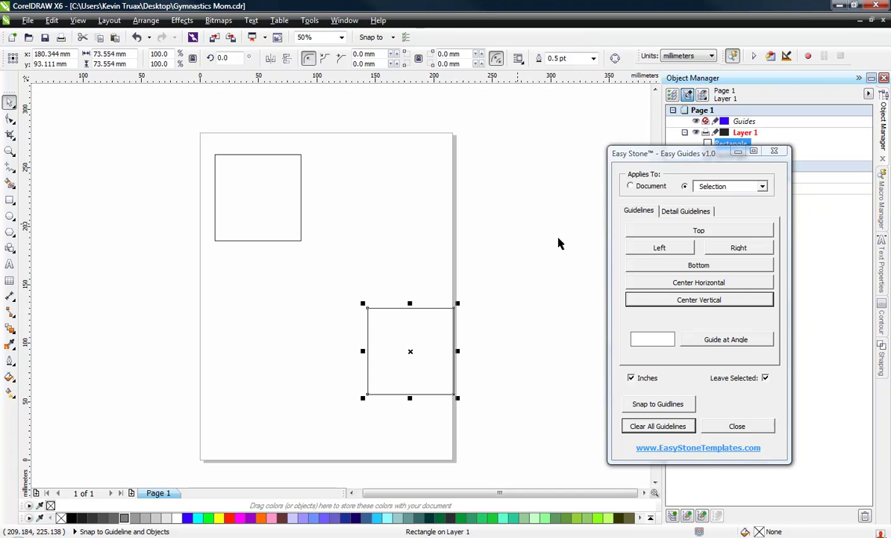
{"action": "left_click_drag", "start_coordinate": [426, 356], "coordinate": [386, 372]}
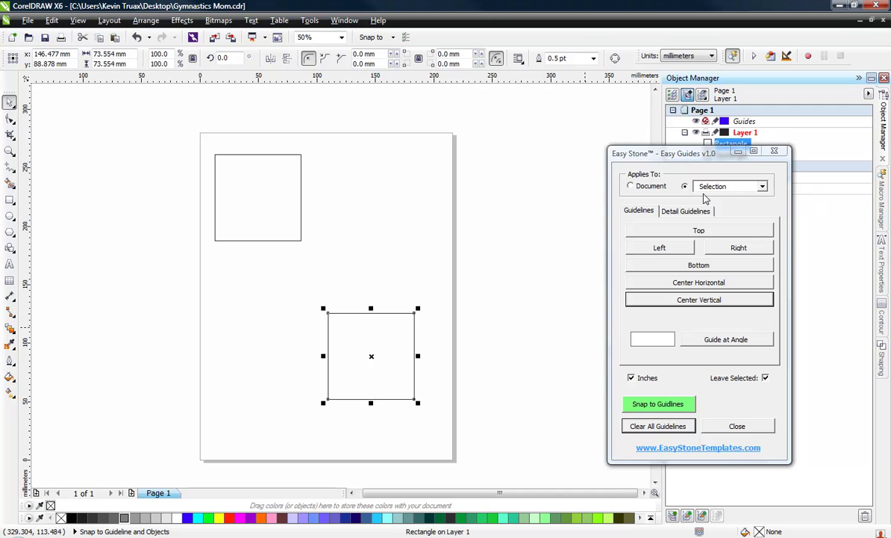
Add a vertical centre guideline through each of the two squares using the Each Object target, and clear all guidelines
{"action": "left_click", "coordinate": [267, 206], "text": "shift"}
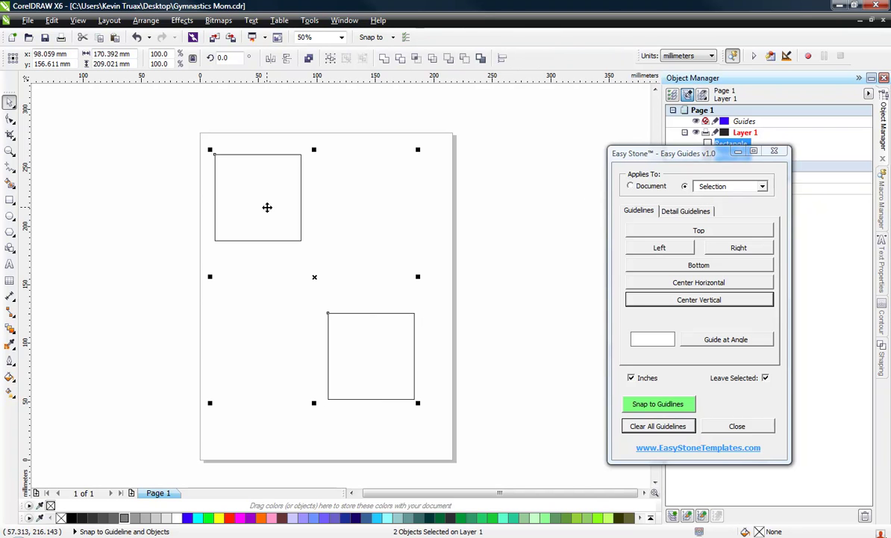
{"action": "left_click", "coordinate": [762, 187]}
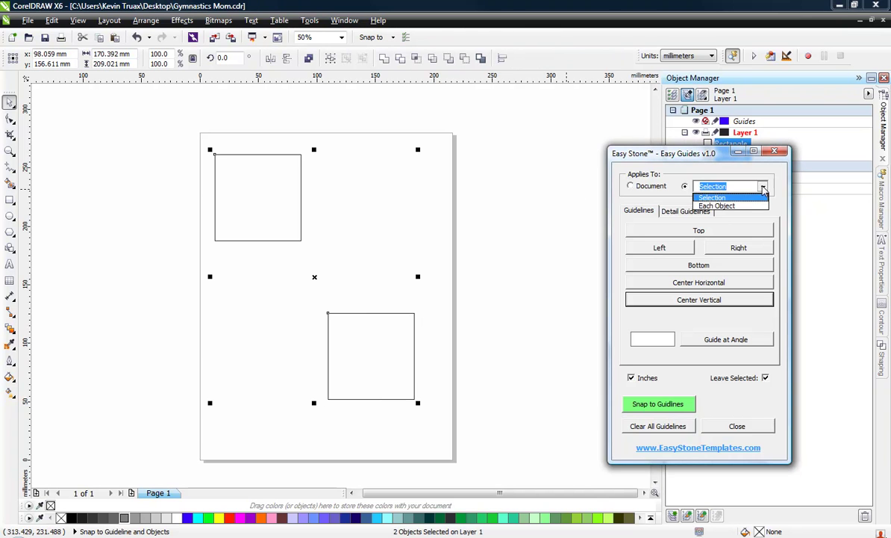
{"action": "left_click", "coordinate": [729, 206]}
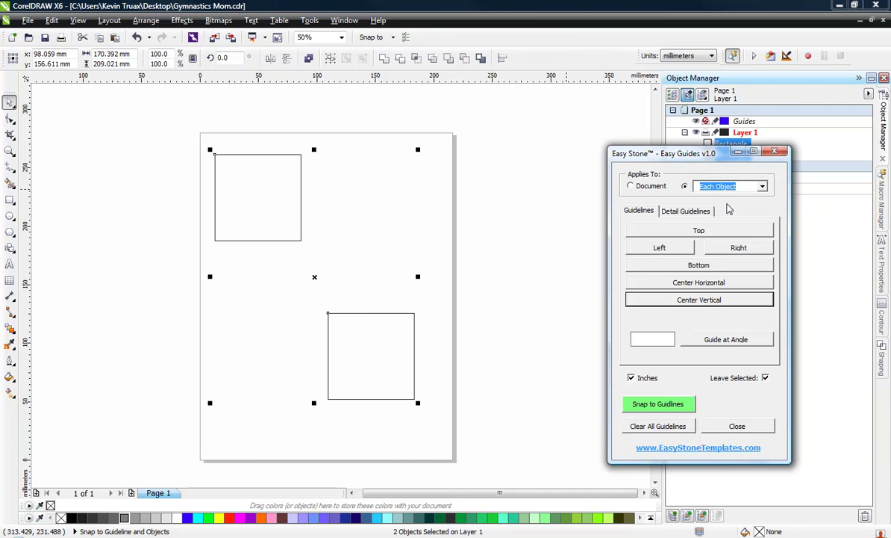
{"action": "left_click", "coordinate": [696, 299]}
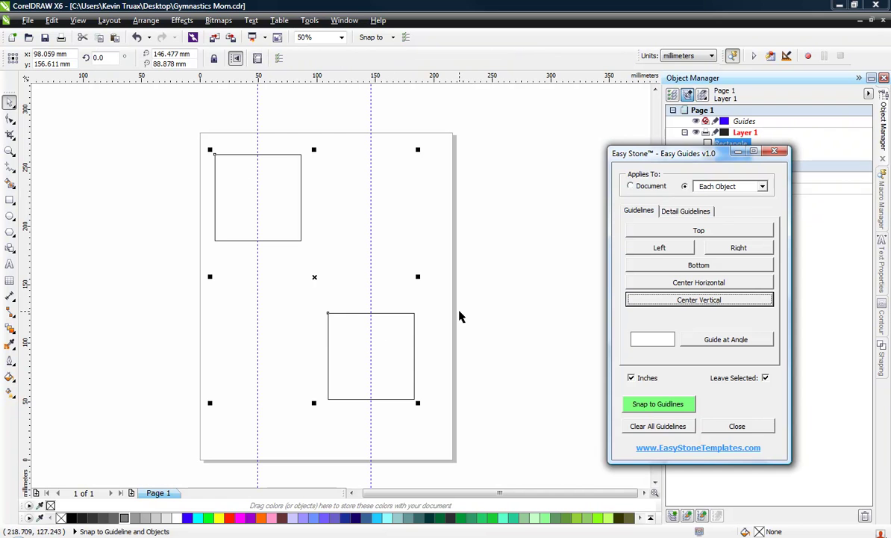
{"action": "left_click", "coordinate": [485, 316]}
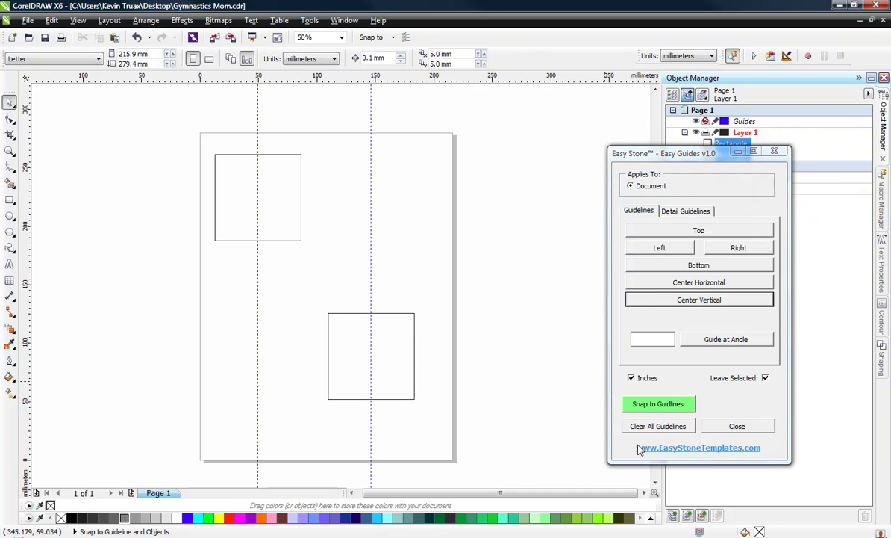
{"action": "left_click", "coordinate": [656, 425]}
Add horizontal and vertical centre guidelines through the combined selection of both squares using the Selection target, and clear all guidelines
{"action": "left_click", "coordinate": [250, 208]}
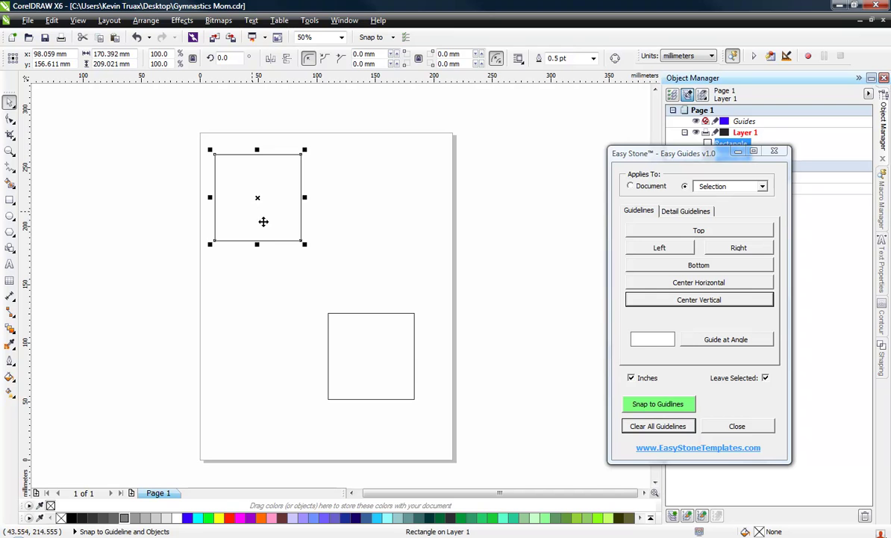
{"action": "left_click", "coordinate": [378, 338], "text": "shift"}
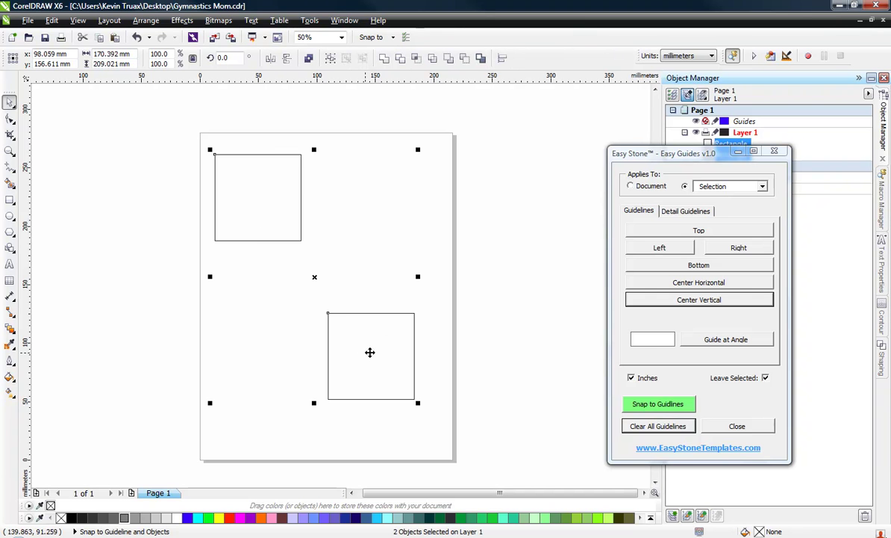
{"action": "left_click", "coordinate": [763, 186]}
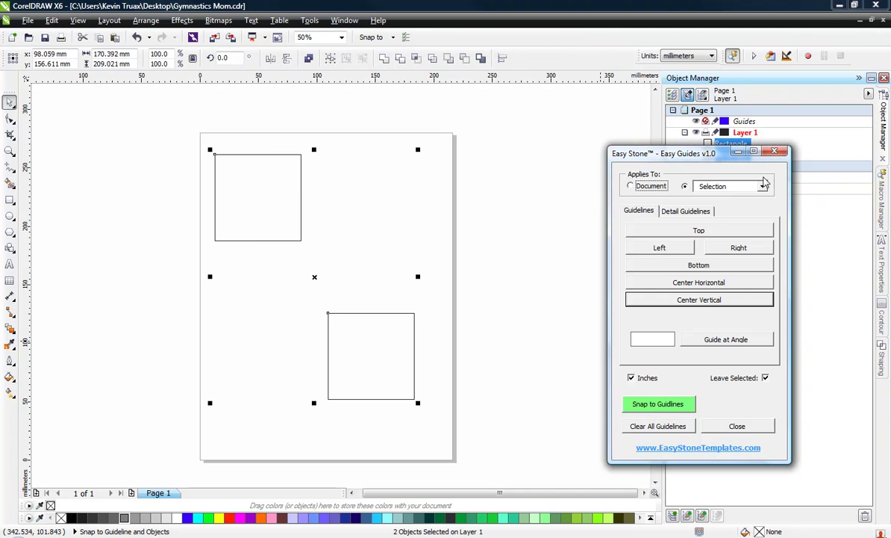
{"action": "left_click", "coordinate": [762, 186]}
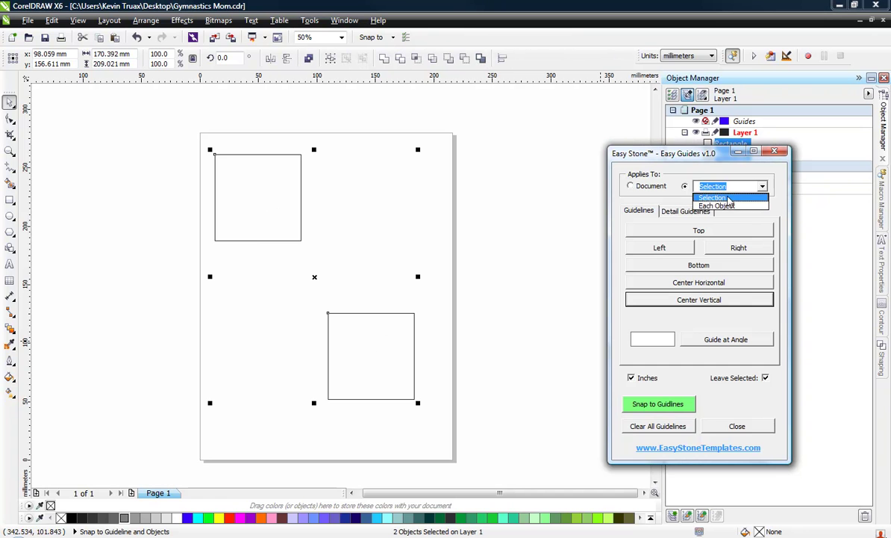
{"action": "left_click", "coordinate": [728, 198]}
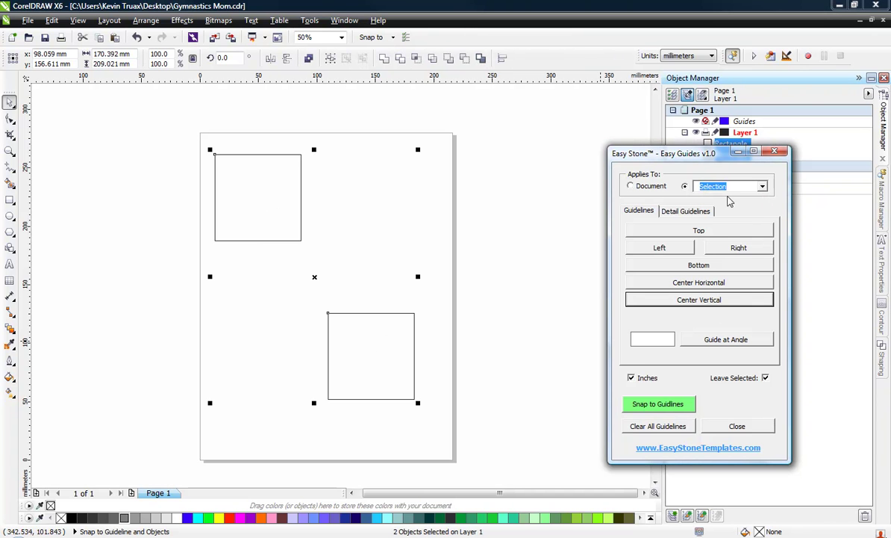
{"action": "left_click", "coordinate": [707, 302]}
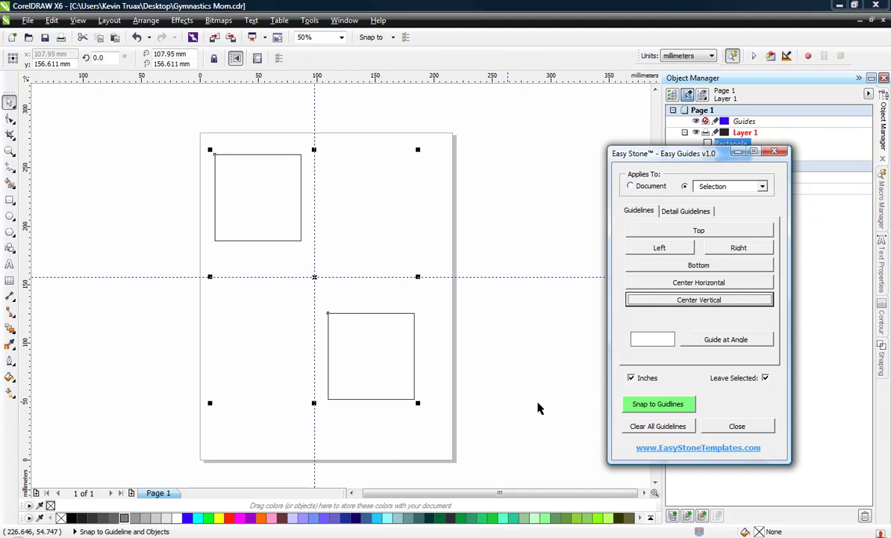
{"action": "left_click", "coordinate": [633, 427]}
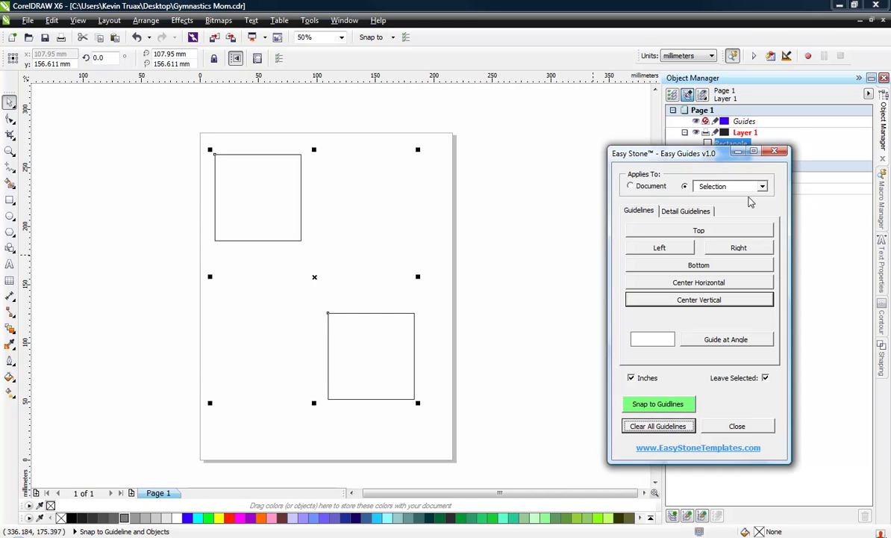
Move the upper square off the page's left side and the other square closer to the page's bottom edge
{"action": "left_click", "coordinate": [508, 271]}
{"action": "left_click_drag", "start_coordinate": [251, 204], "coordinate": [125, 229]}
{"action": "left_click", "coordinate": [418, 362]}
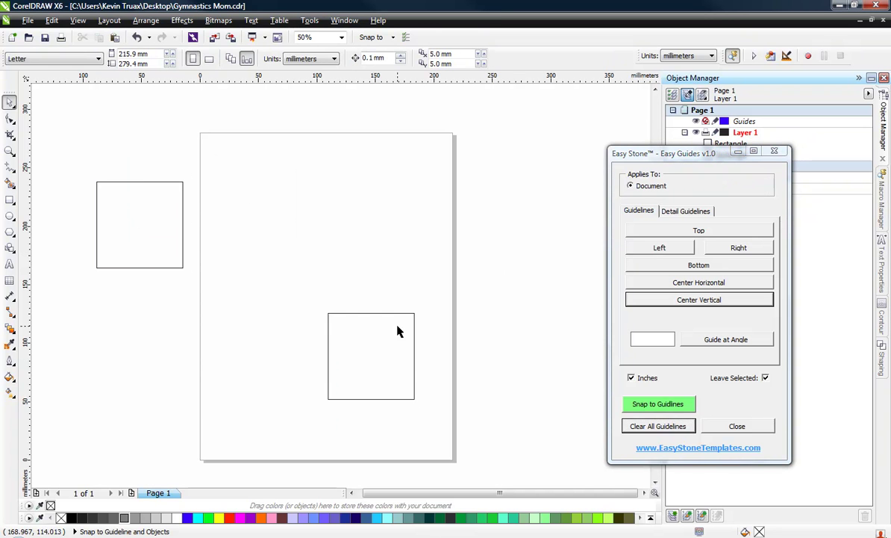
{"action": "left_click_drag", "start_coordinate": [397, 331], "coordinate": [398, 372]}
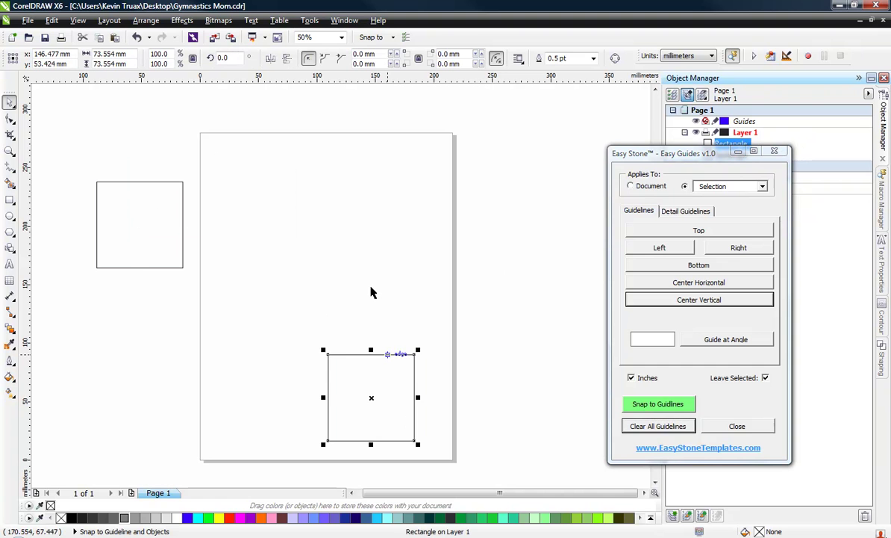
Add an angled guideline sloping down through both squares with Guide at Angle, and move each square slightly upward
{"action": "left_click", "coordinate": [177, 226]}
{"action": "left_click", "coordinate": [358, 388], "text": "shift"}
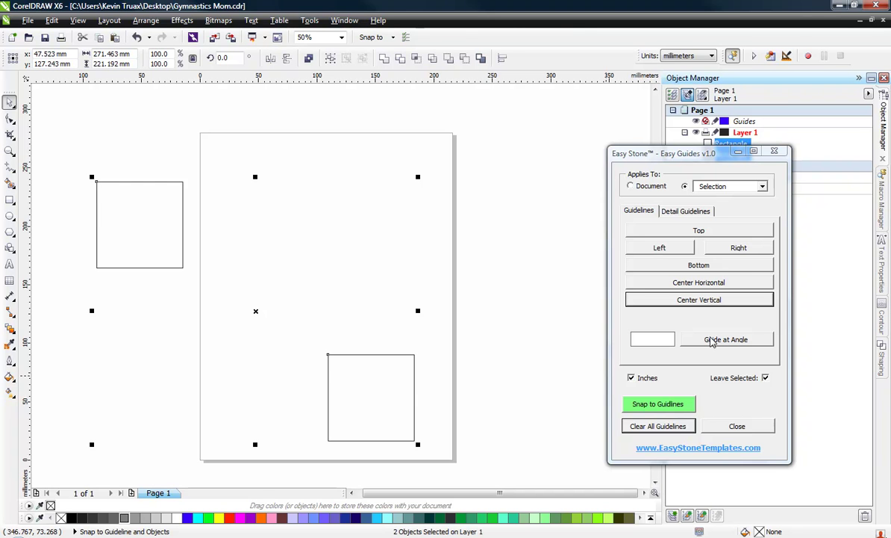
{"action": "left_click", "coordinate": [712, 340]}
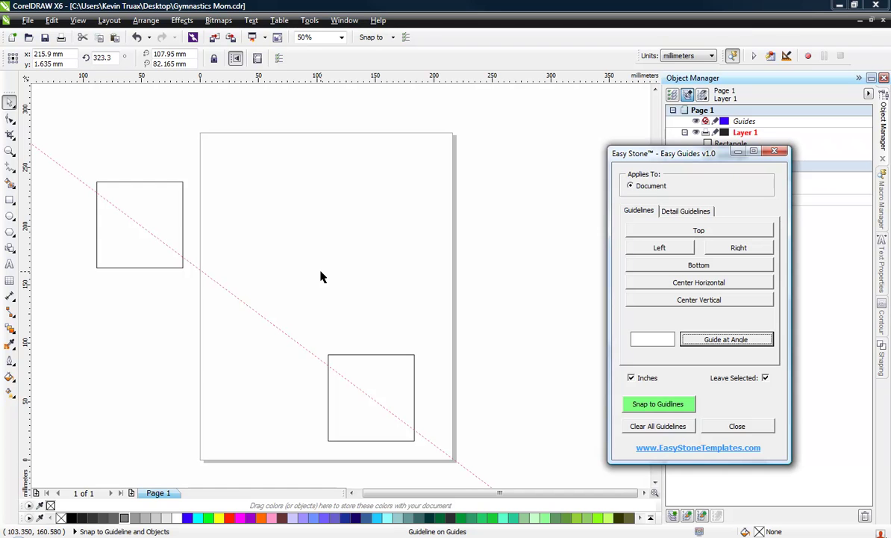
{"action": "left_click_drag", "start_coordinate": [183, 220], "coordinate": [195, 213]}
{"action": "left_click_drag", "start_coordinate": [365, 372], "coordinate": [370, 325]}
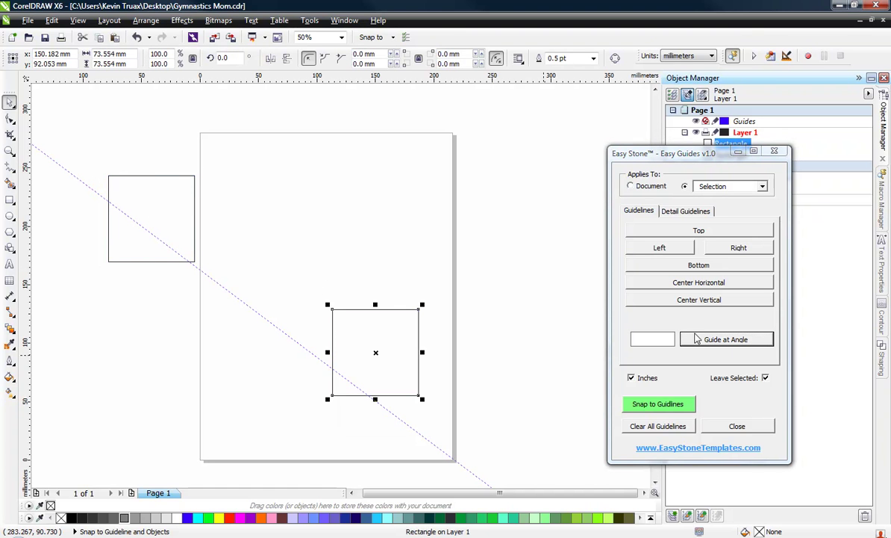
Add a second angled guideline through two picked points, rising from the page's lower left toward its top edge
{"action": "left_click", "coordinate": [478, 264]}
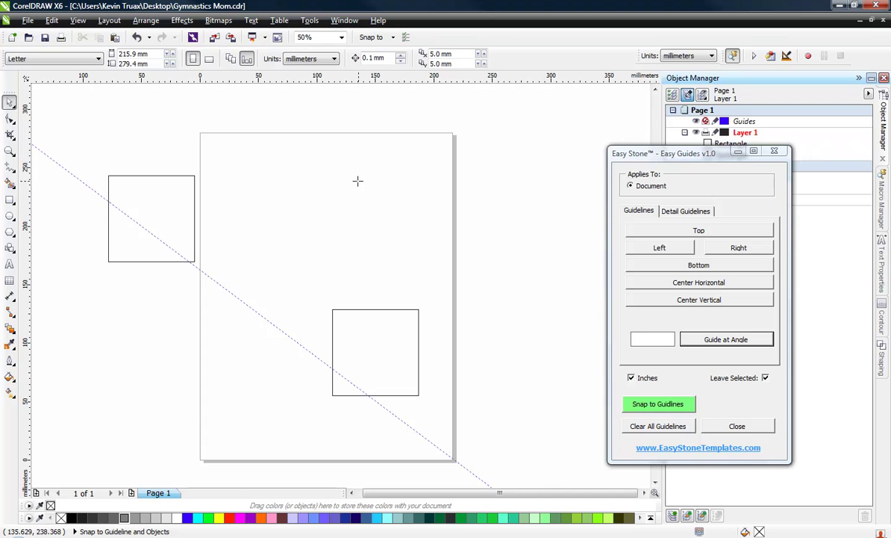
{"action": "left_click", "coordinate": [212, 400]}
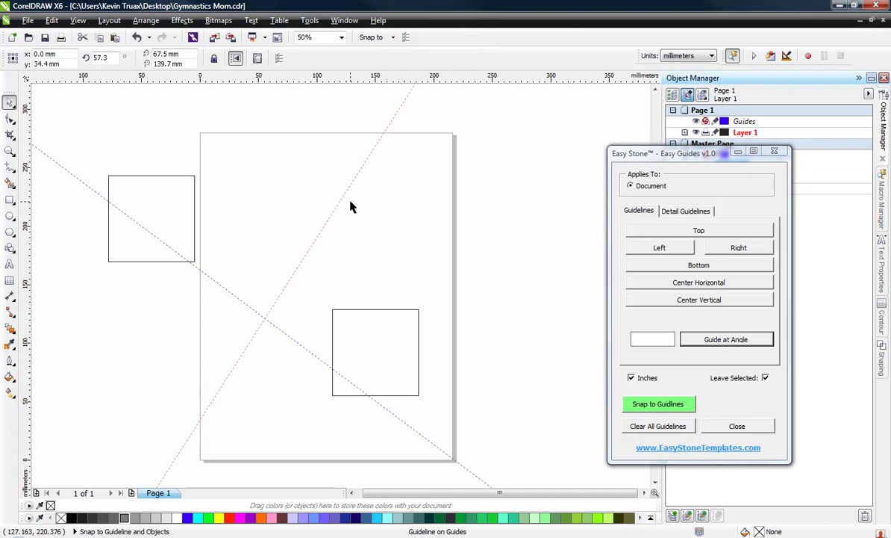
{"action": "left_click", "coordinate": [359, 269]}
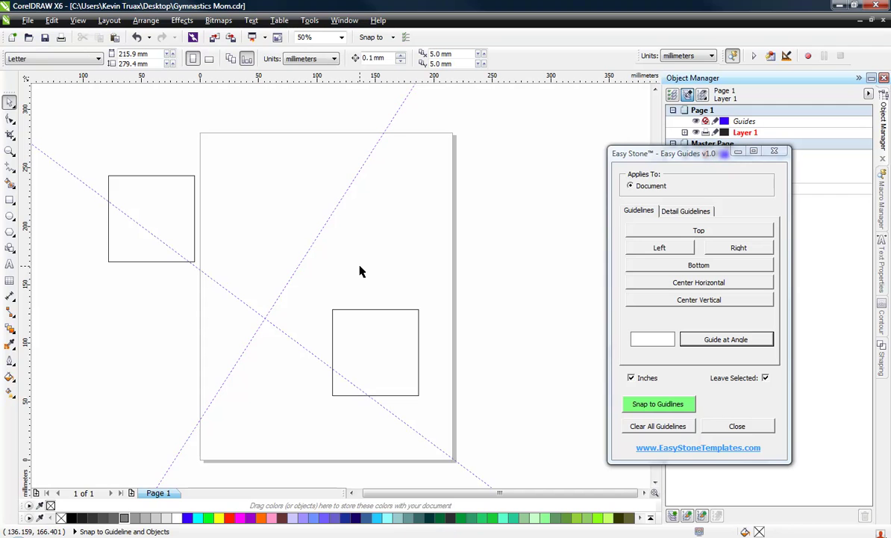
Clear all guidelines and add a 45-degree guideline across the upper left of the page
{"action": "left_click", "coordinate": [672, 426]}
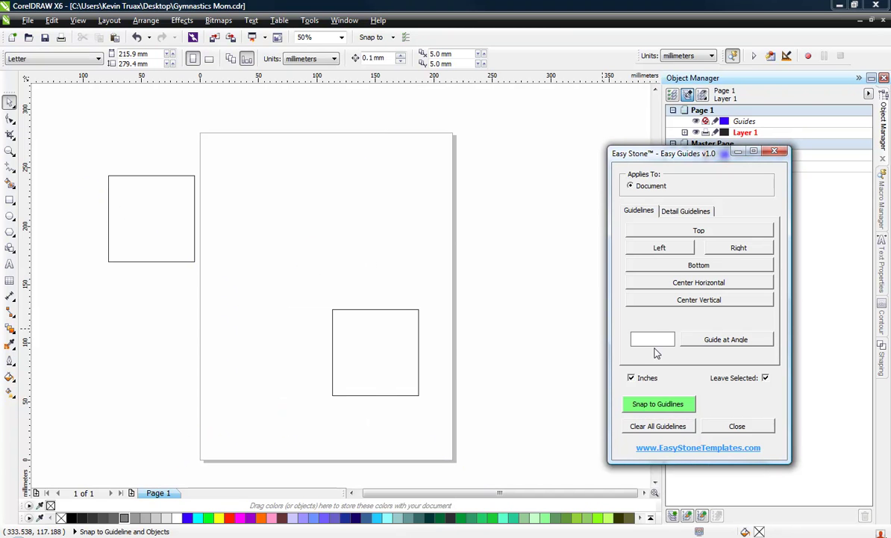
{"action": "type", "text": "45"}
{"action": "left_click", "coordinate": [716, 339]}
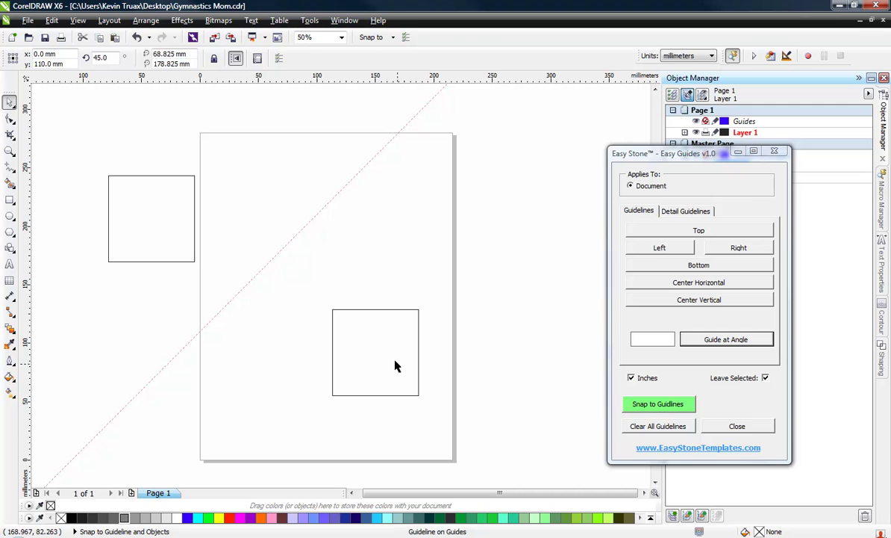
Add a guideline at an angle of -36 degrees passing through the top edge of the lower-right square
{"action": "left_click", "coordinate": [338, 361]}
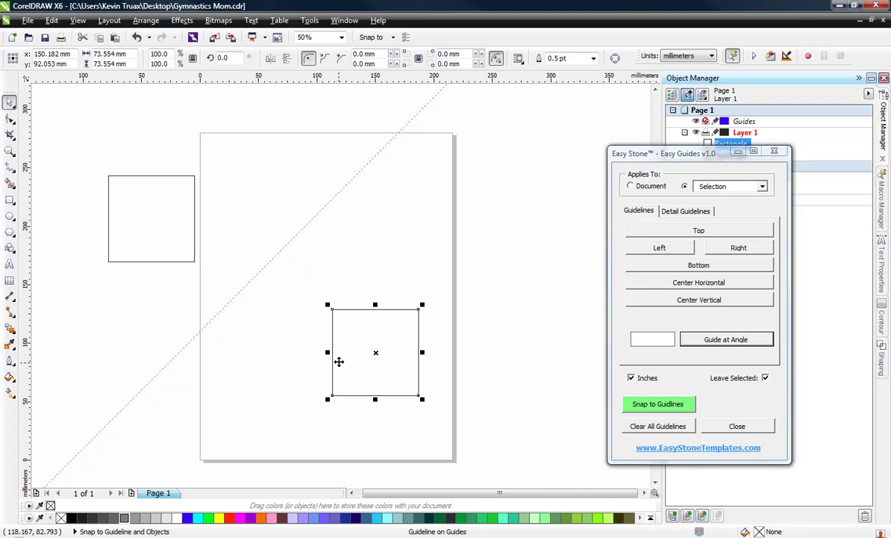
{"action": "left_click", "coordinate": [660, 338]}
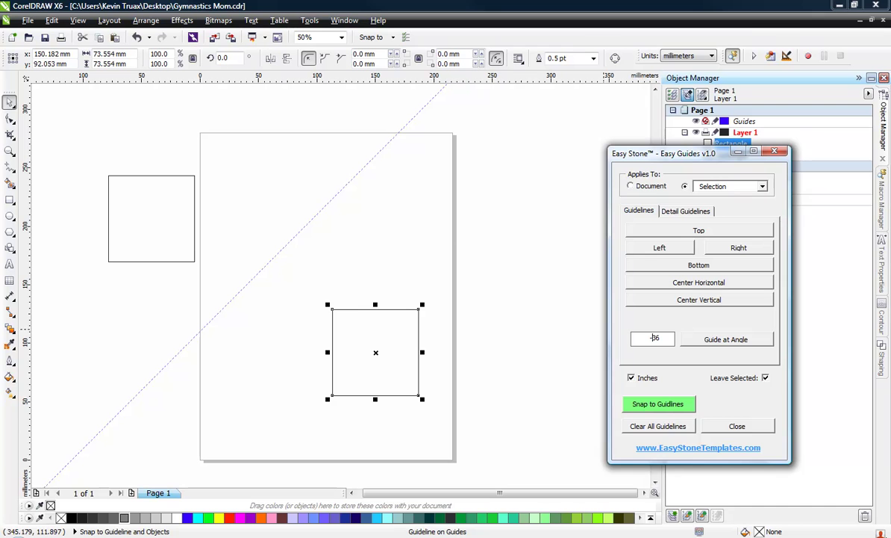
{"action": "left_click", "coordinate": [726, 339]}
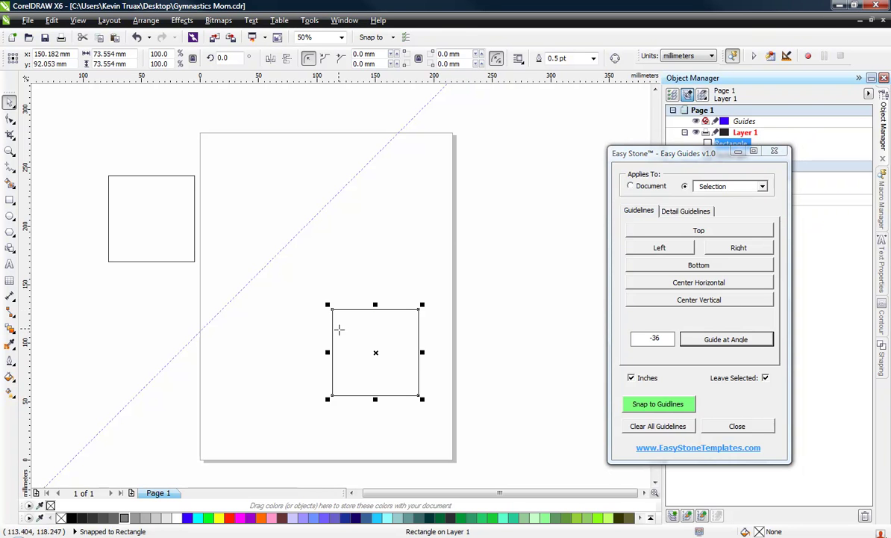
{"action": "left_click_drag", "start_coordinate": [332, 309], "coordinate": [332, 311]}
{"action": "left_click_drag", "start_coordinate": [343, 309], "coordinate": [336, 308]}
{"action": "left_click", "coordinate": [342, 308]}
{"action": "left_click", "coordinate": [340, 311]}
{"action": "left_click", "coordinate": [364, 294]}
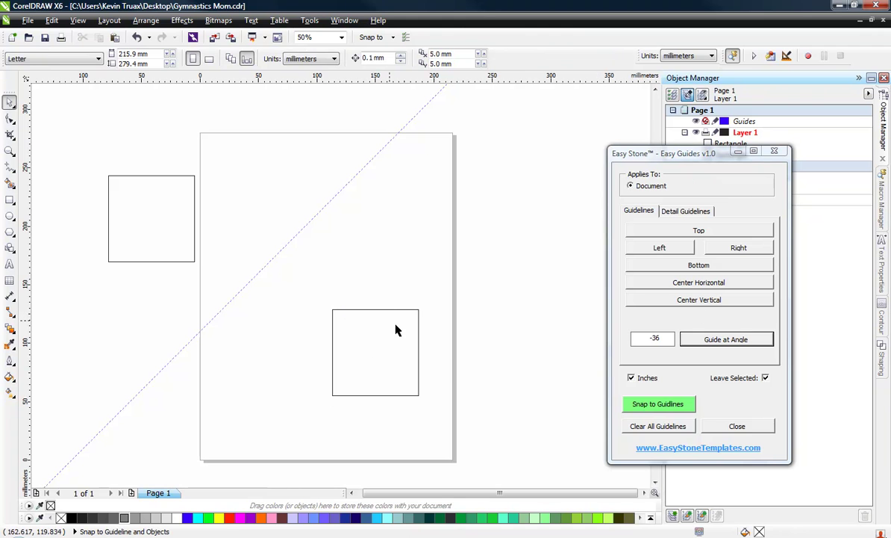
{"action": "left_click", "coordinate": [333, 343]}
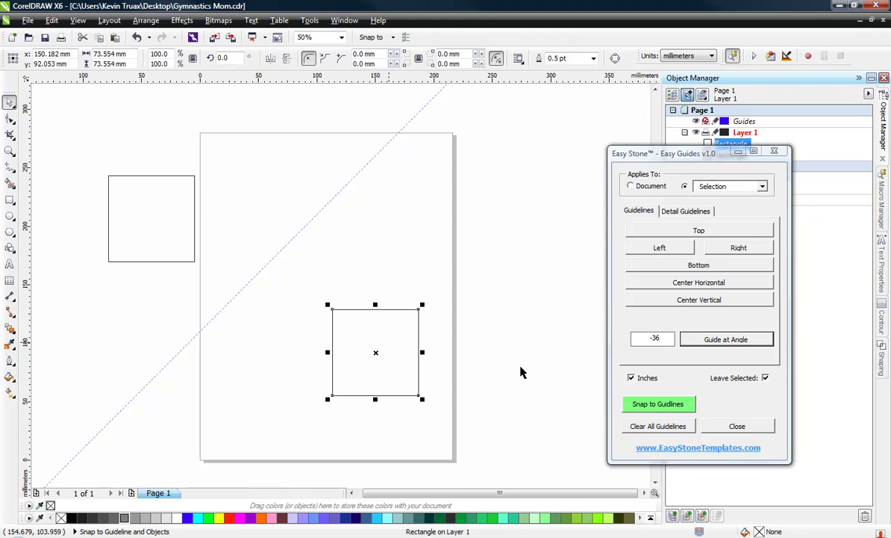
{"action": "left_click", "coordinate": [759, 345]}
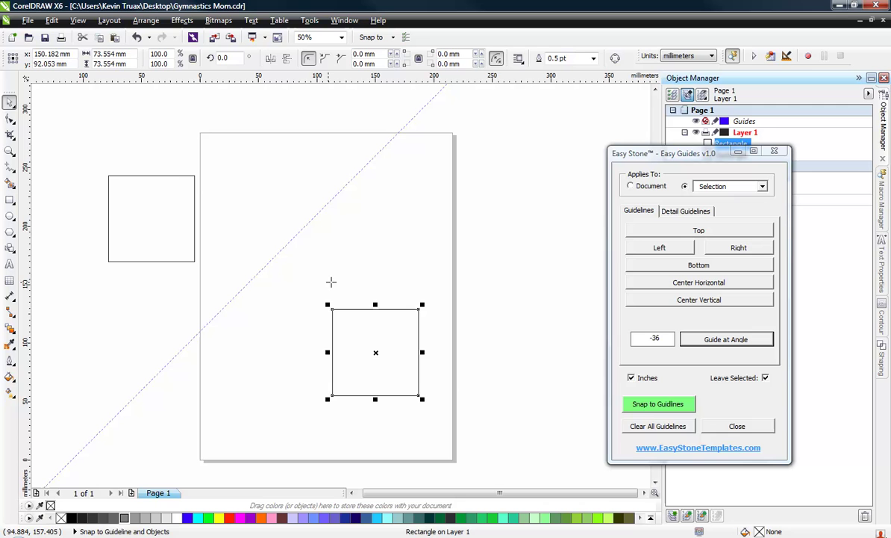
{"action": "left_click", "coordinate": [369, 307]}
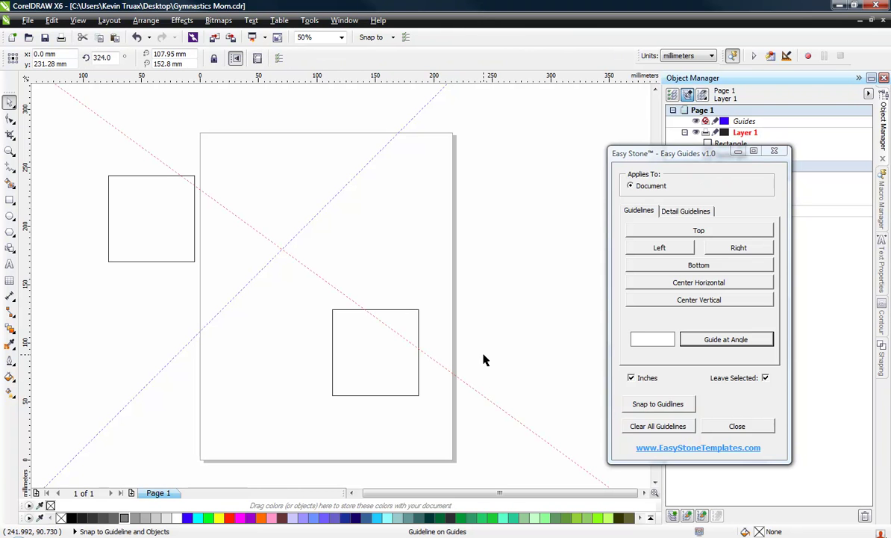
Clear all guidelines and move the Easy Guides window aside to uncover the Object Manager's layer list
{"action": "left_click", "coordinate": [631, 425]}
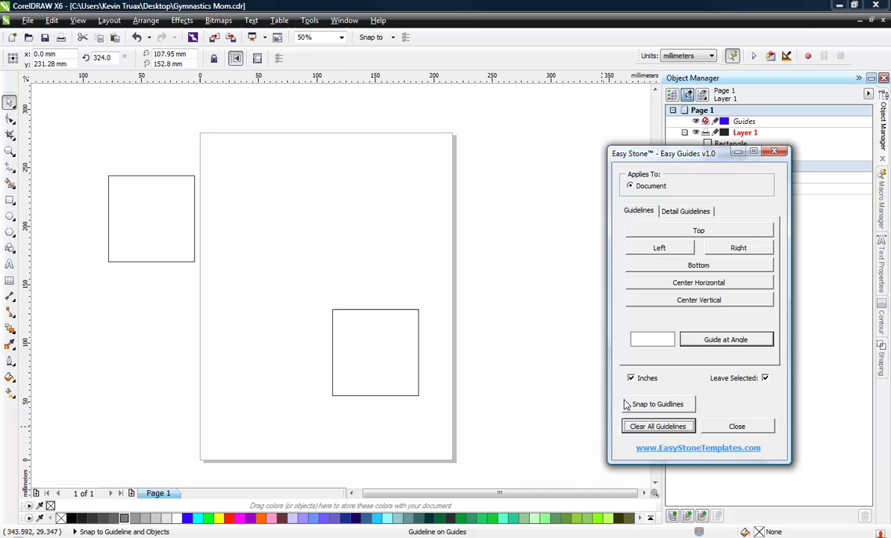
{"action": "left_click", "coordinate": [504, 277]}
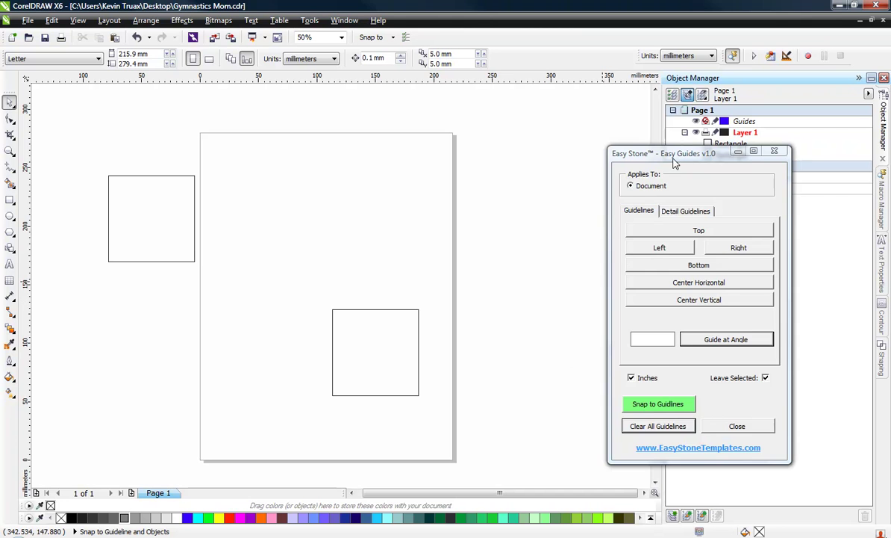
{"action": "left_click_drag", "start_coordinate": [628, 153], "coordinate": [564, 162]}
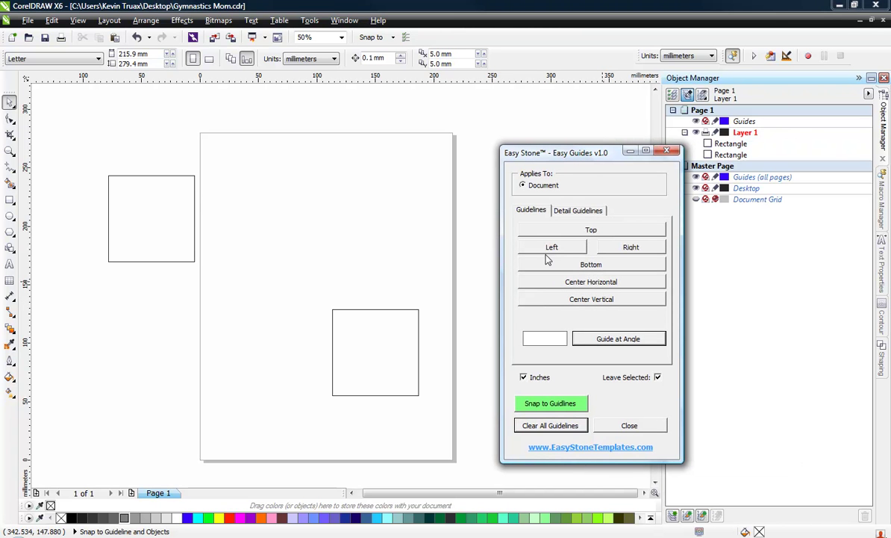